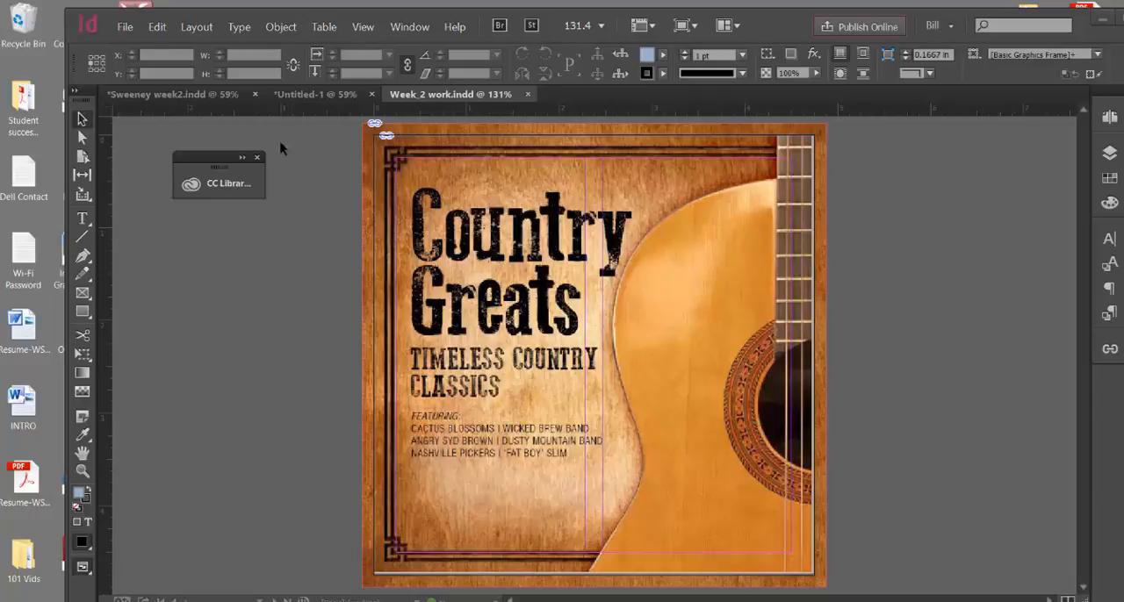
Start a new document and set the number of pages to 4
click(127, 28)
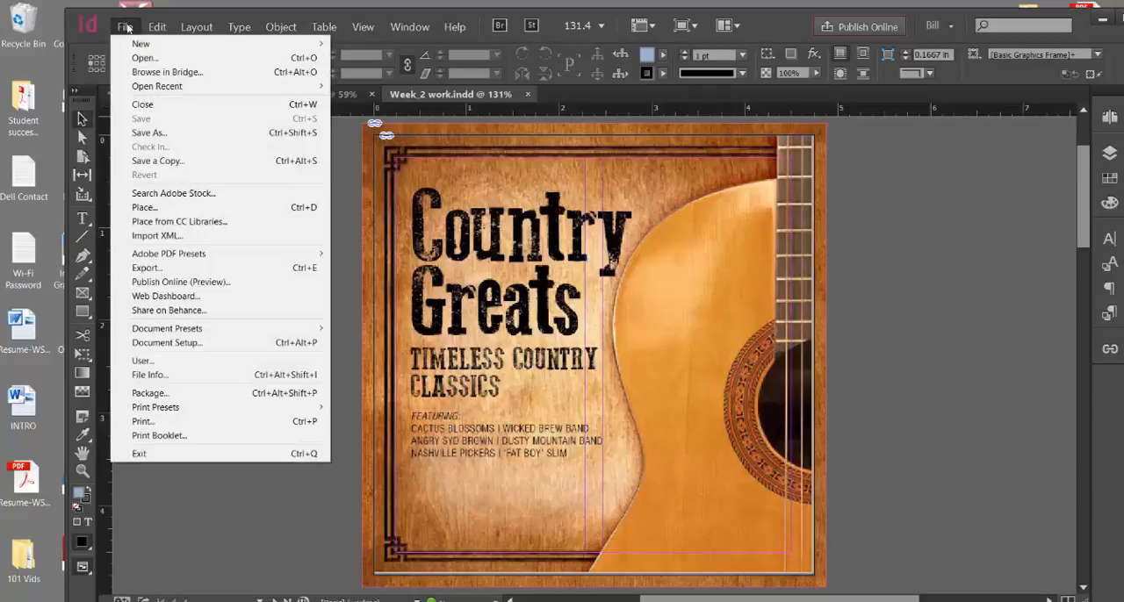
mouse_move(142, 44)
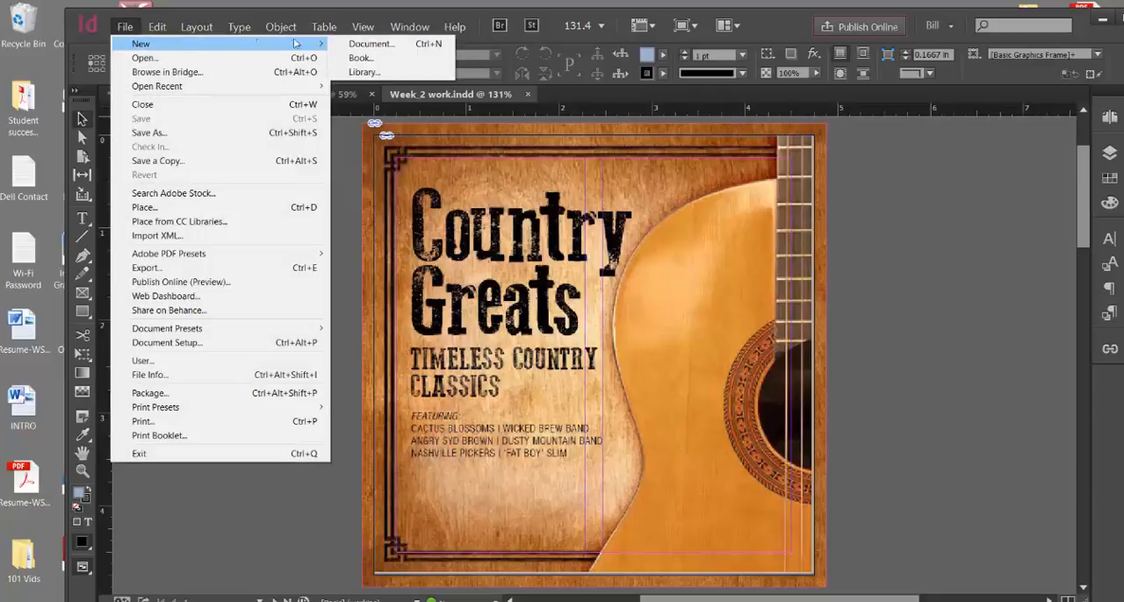
click(350, 45)
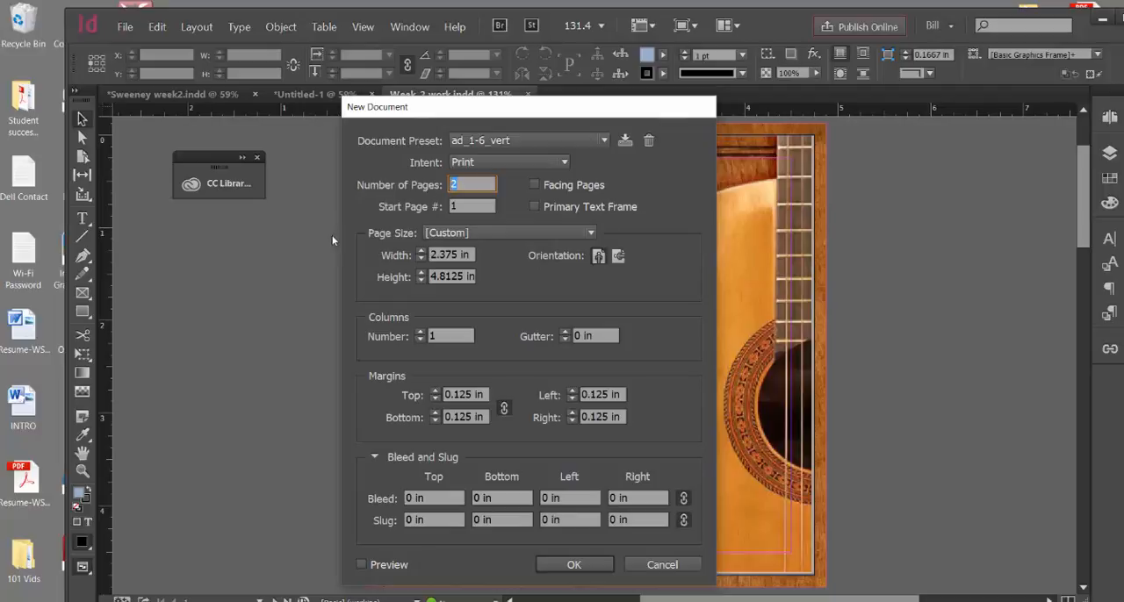
text(4)
Set the page width and height to 4.75 in each
drag(431, 255, 459, 256)
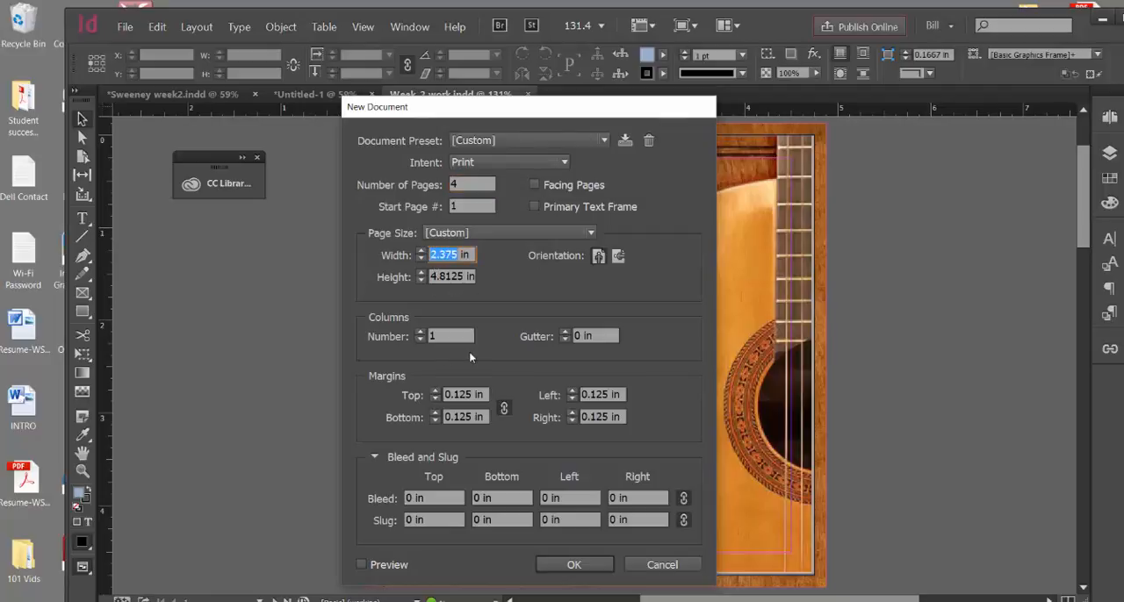
text(4.75)
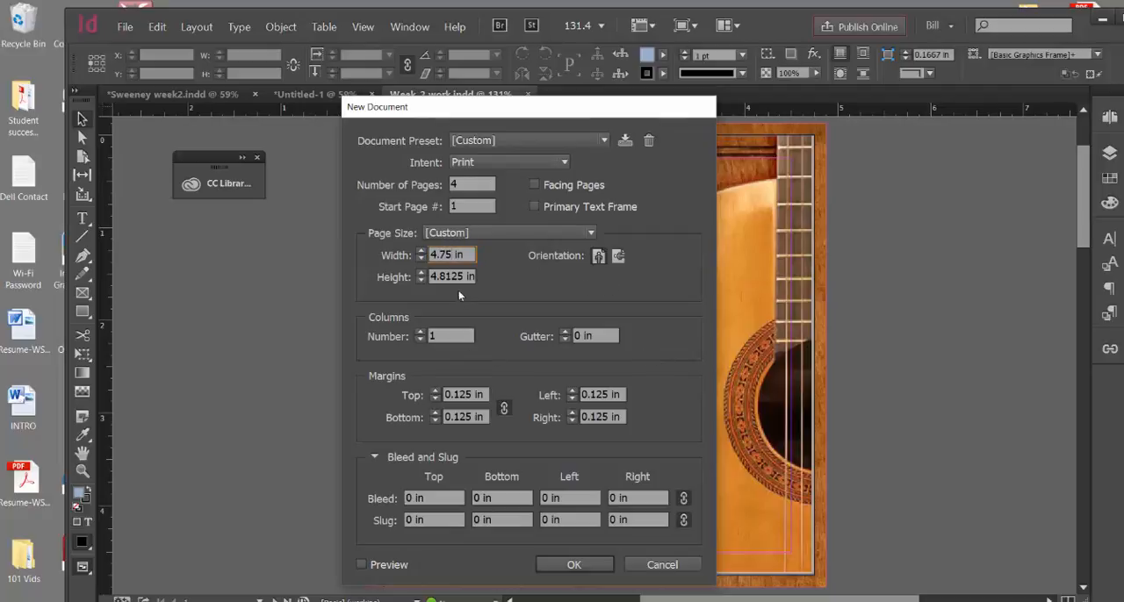
drag(459, 276, 438, 277)
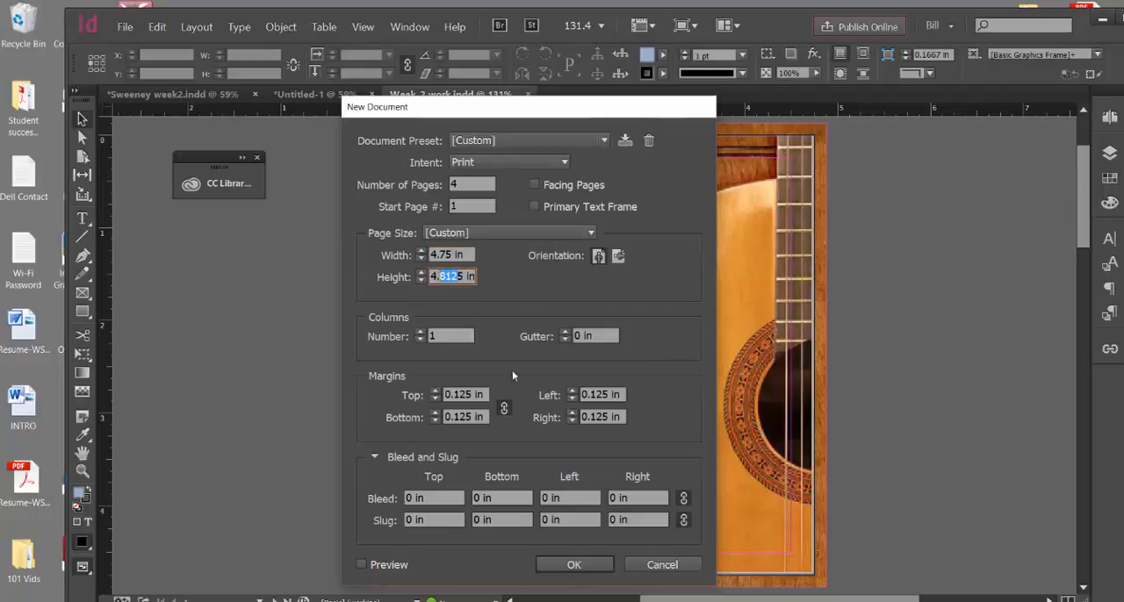
text(7)
Set two columns with a 0.25 in gutter
double_click(578, 337)
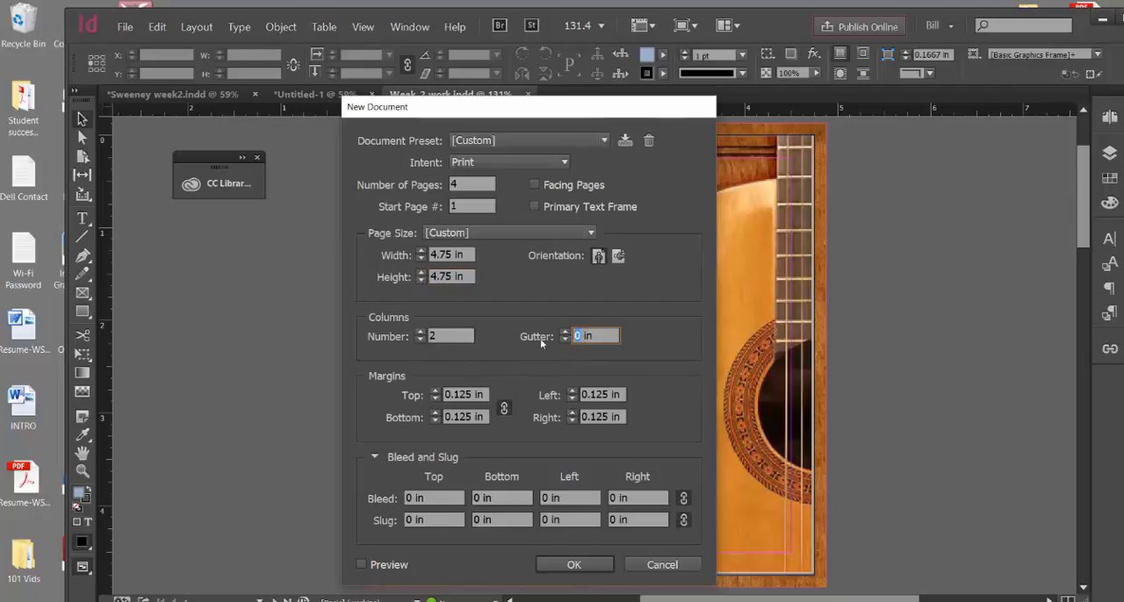
text(.25)
Set a linked bleed of 0.125 in on all four sides
double_click(409, 498)
text(.12)
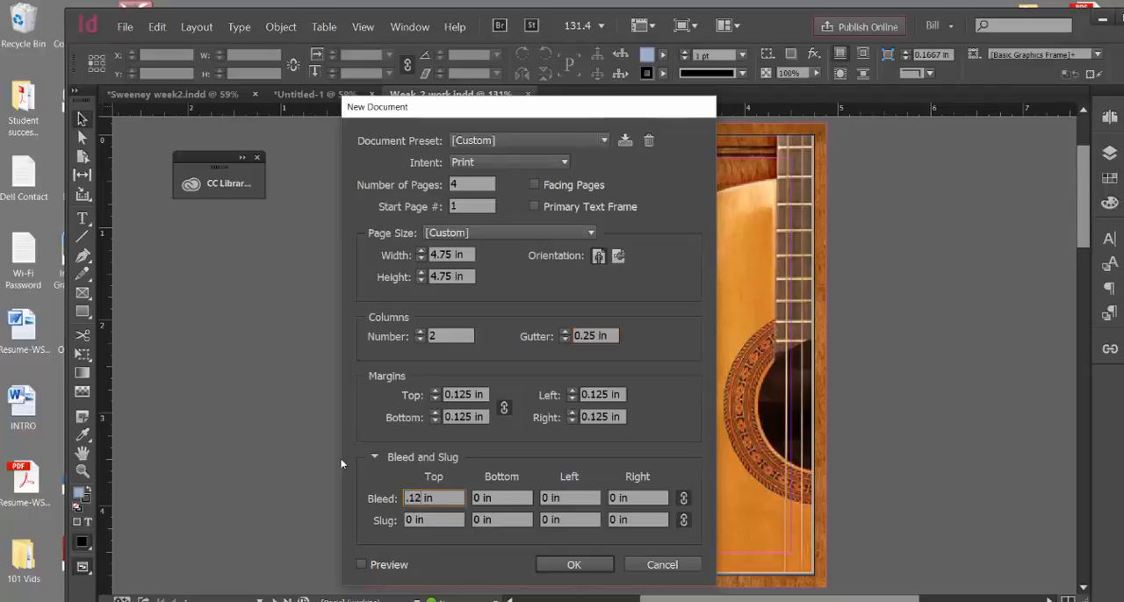
text(5)
click(506, 498)
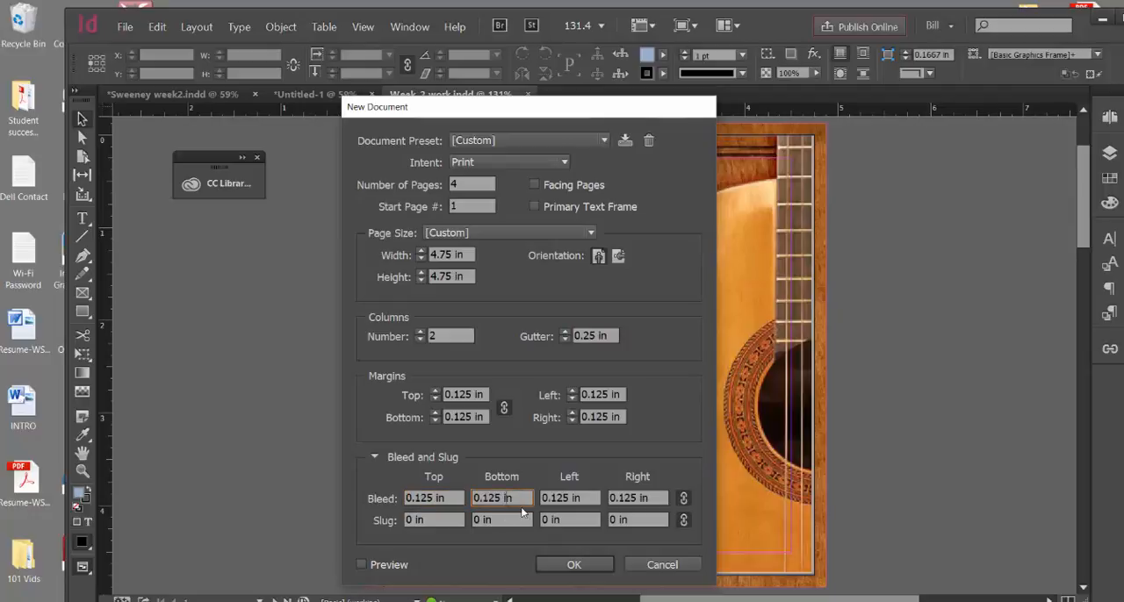
Set a linked slug of 0.5 in on all sides and create the document
double_click(409, 520)
text(.5)
click(497, 521)
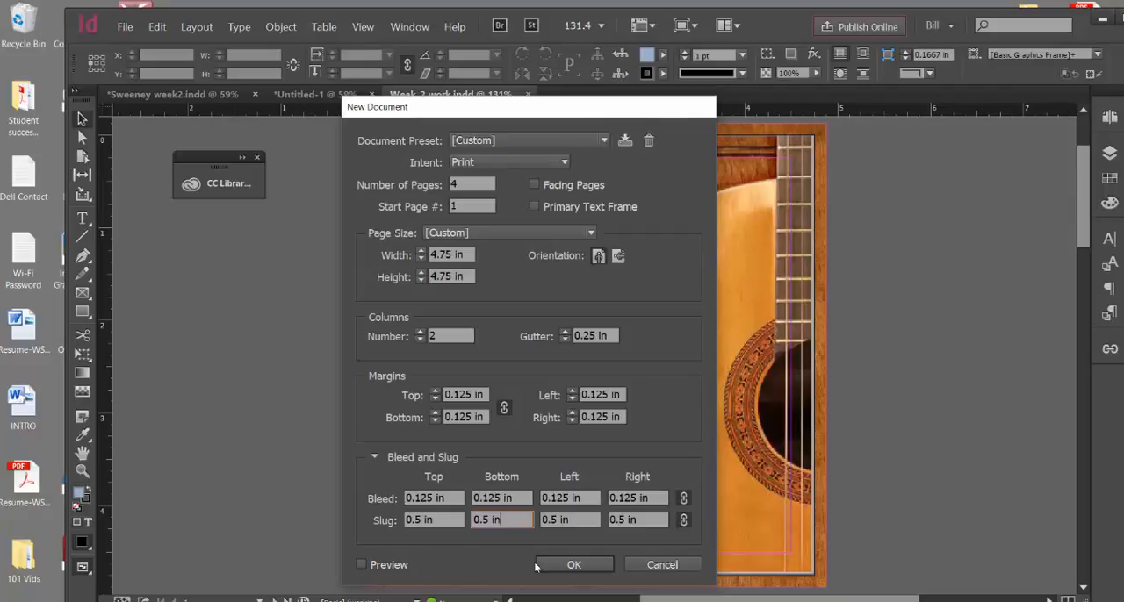
click(562, 565)
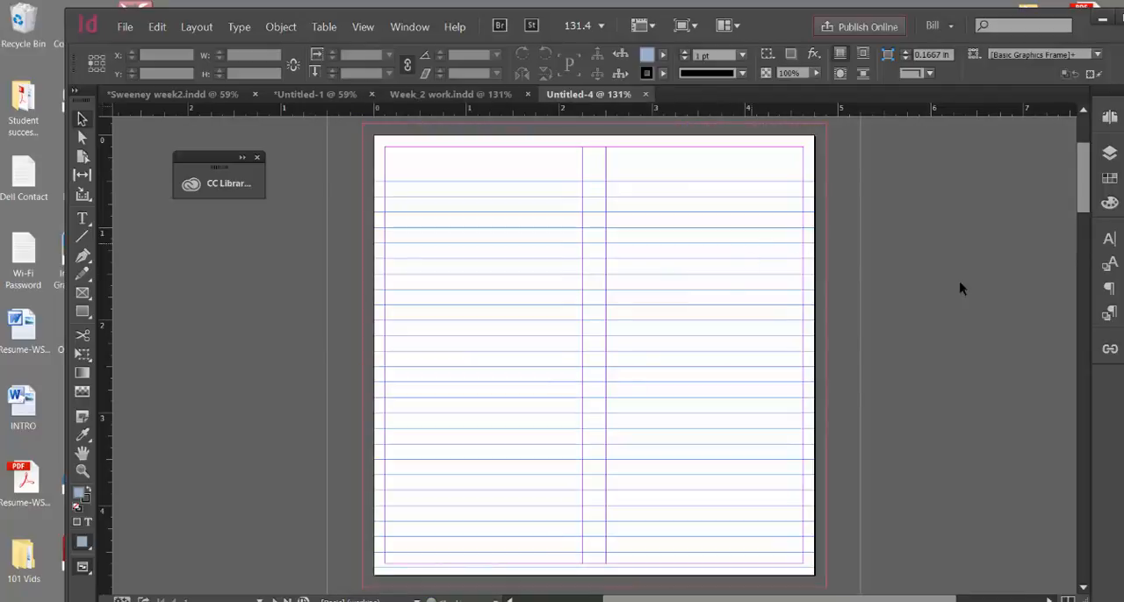
Open the A-Master for editing and load the image country_cvr for placing
click(1110, 121)
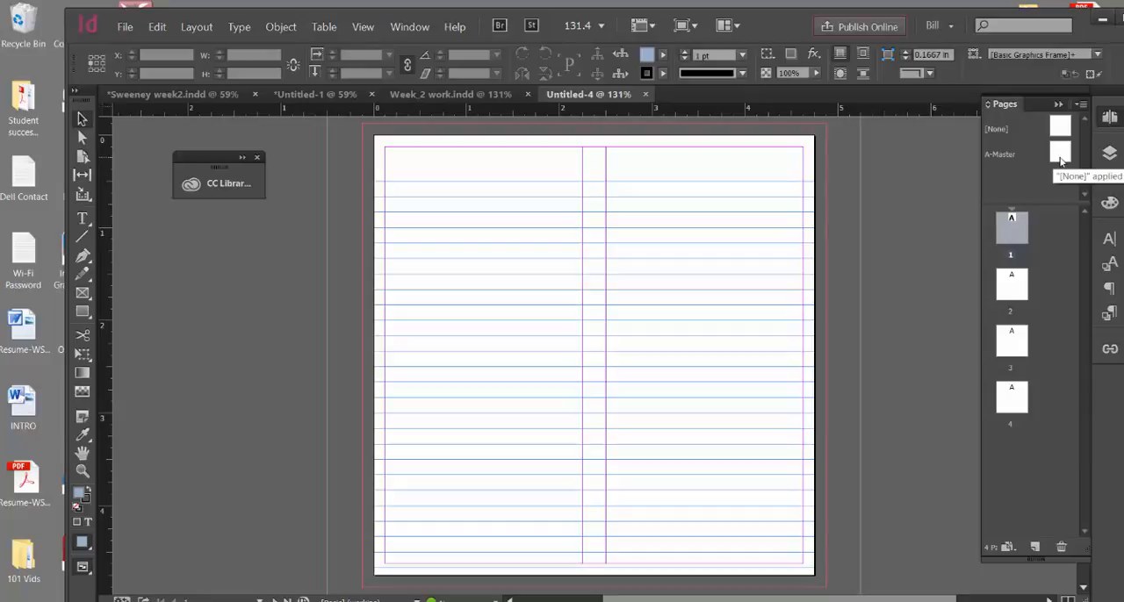
double_click(1060, 154)
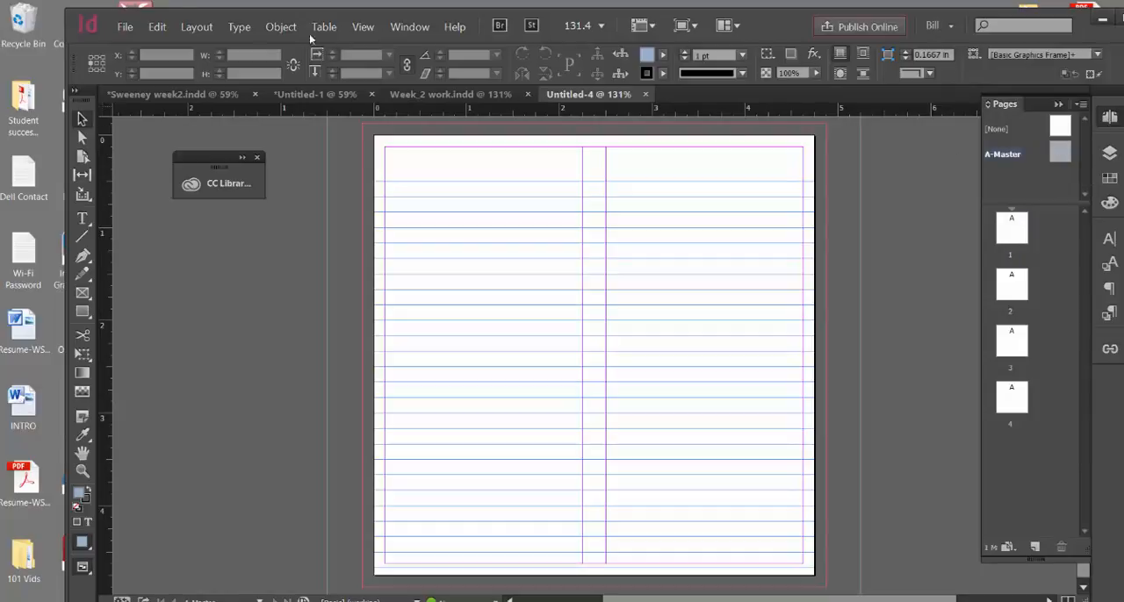
click(124, 27)
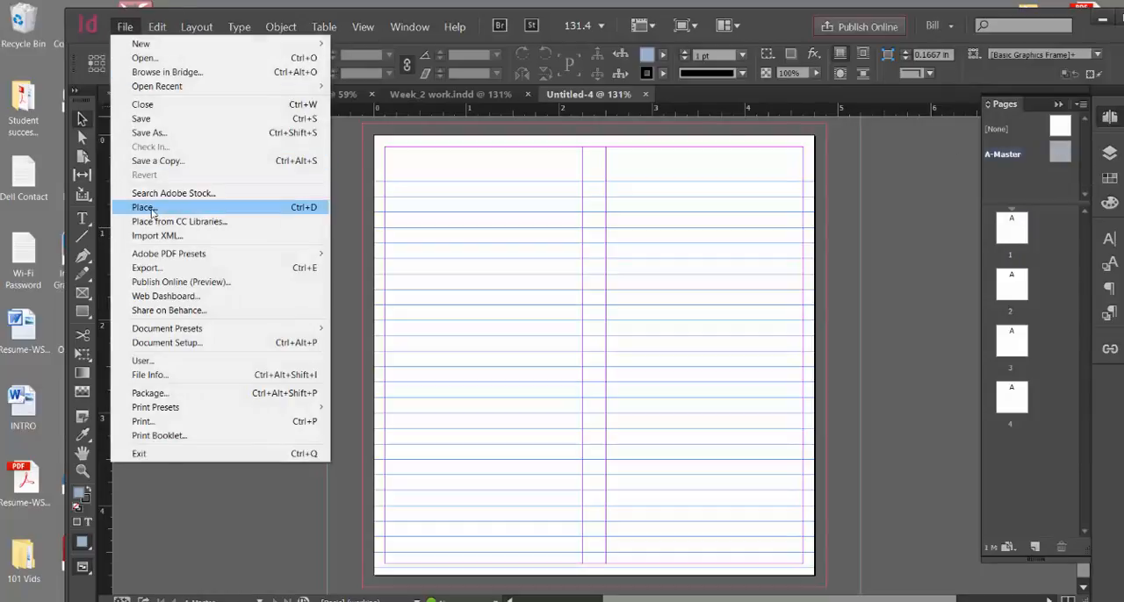
click(145, 207)
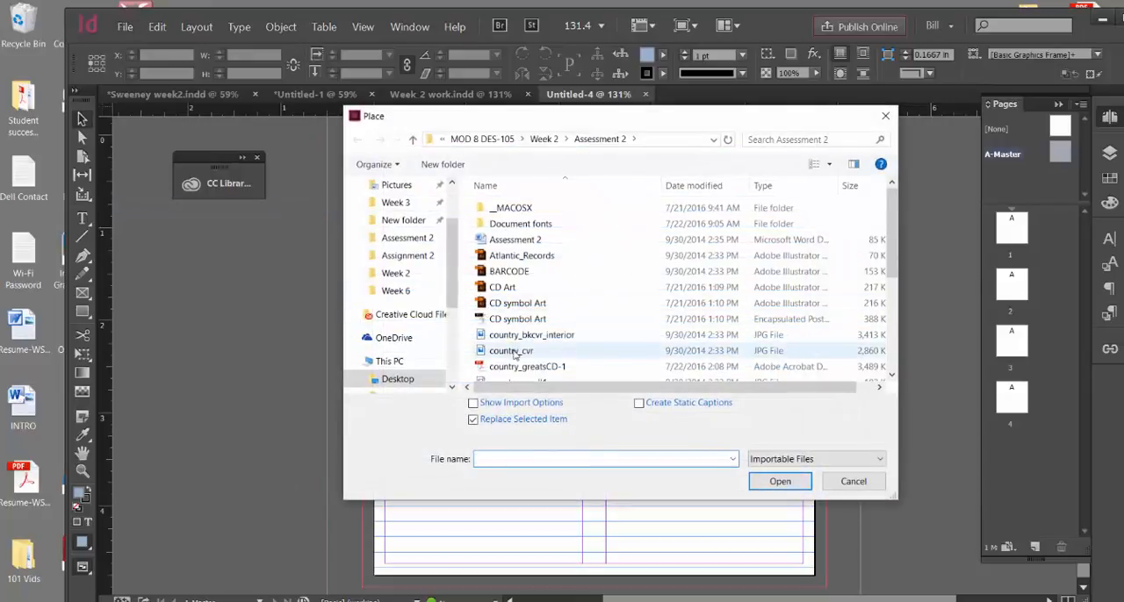
click(514, 351)
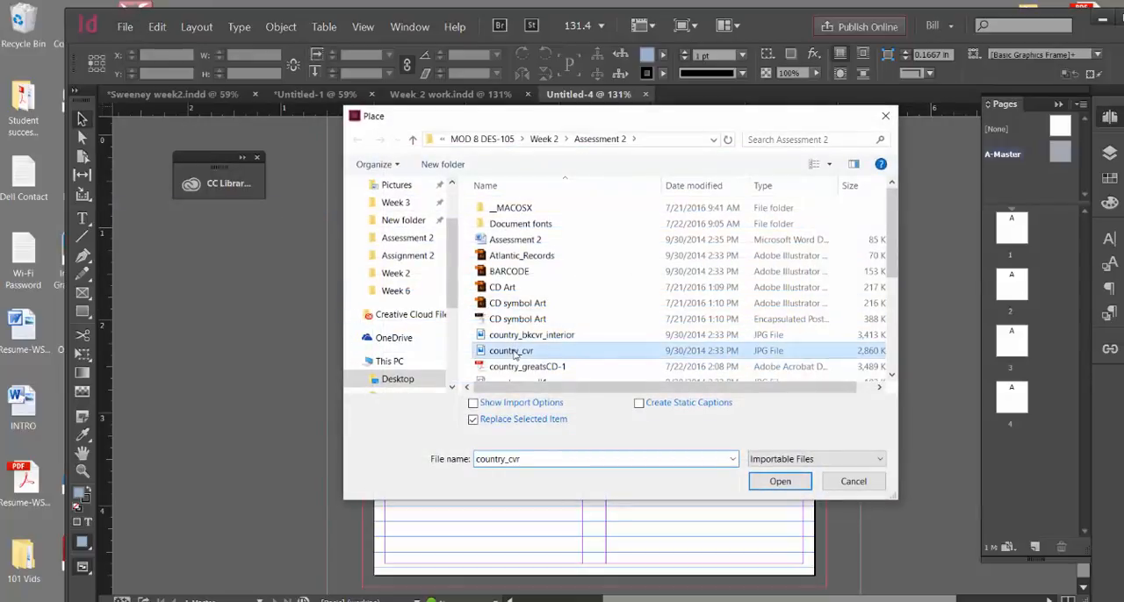
click(785, 481)
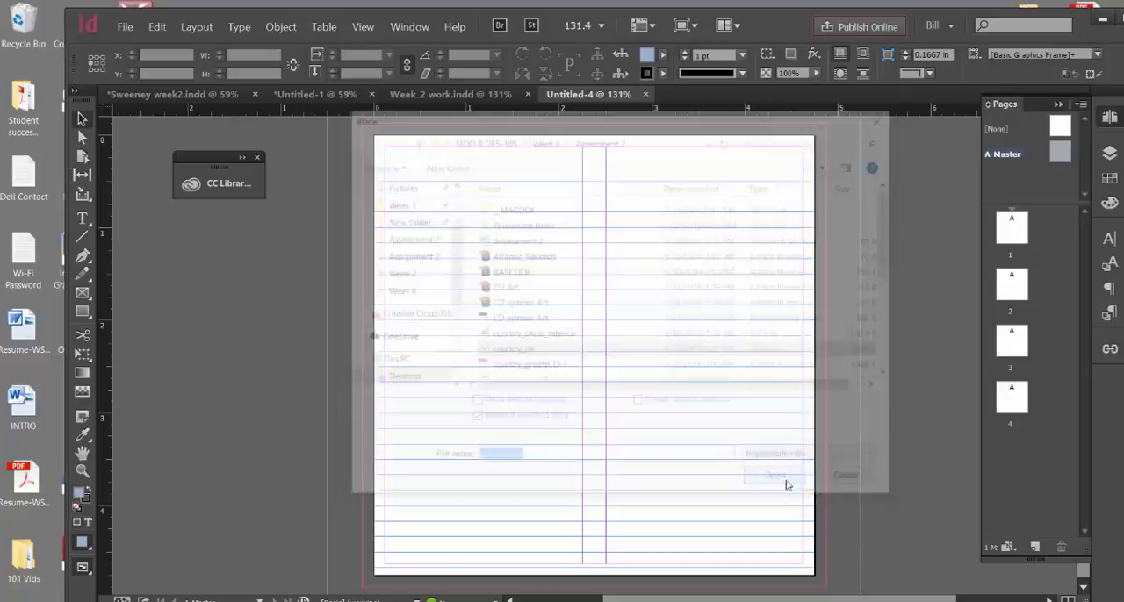
Place the cover image at the page's top-left corner and nudge it left and up to fill the bleed
click(373, 136)
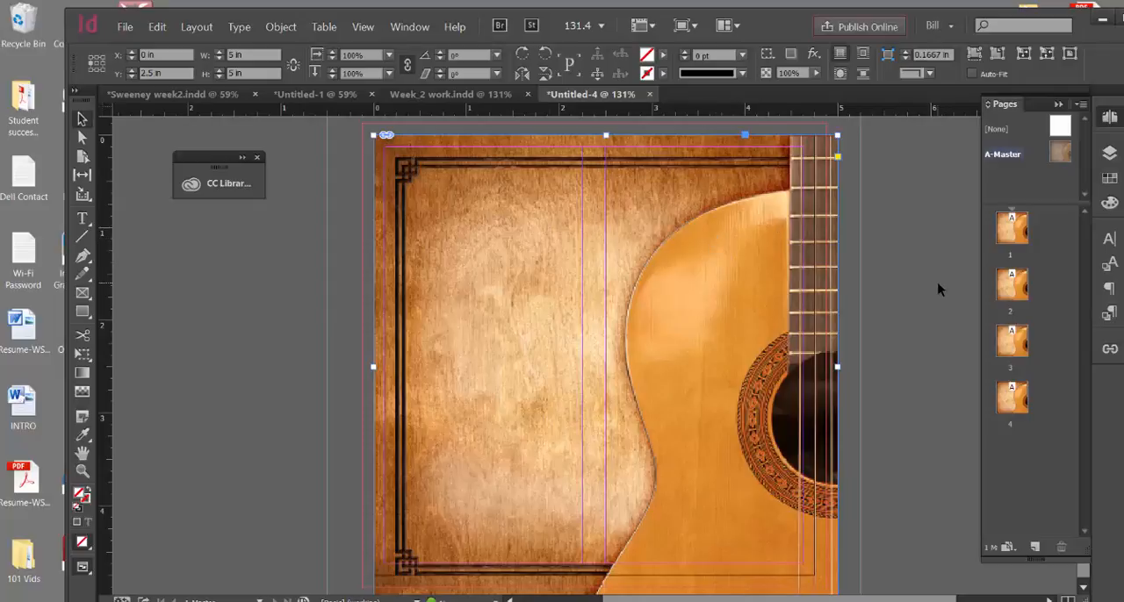
key(shift+Left)
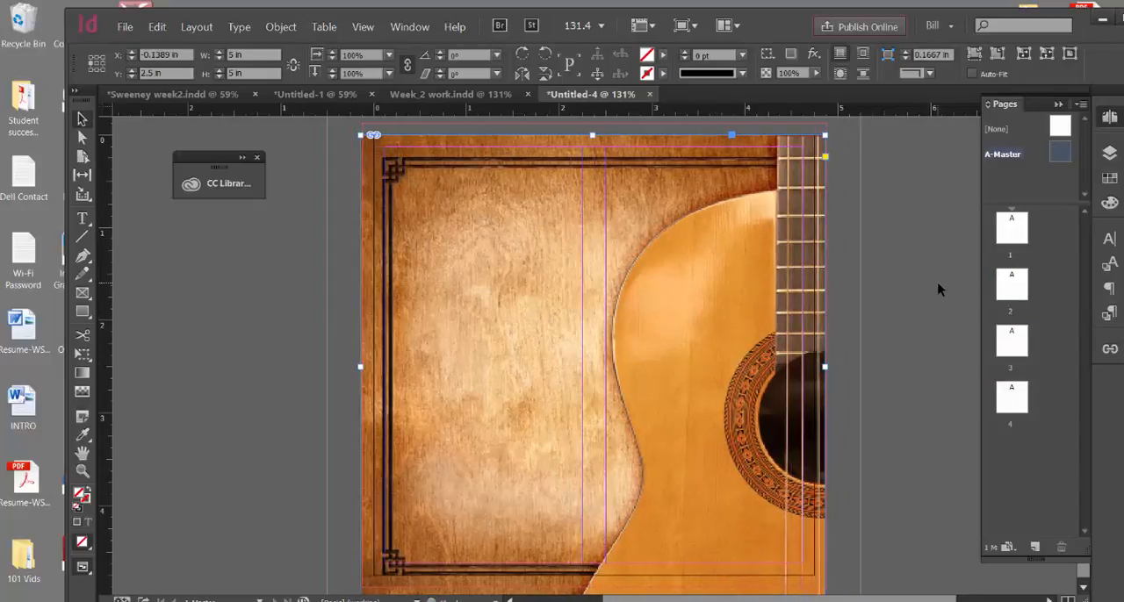
key(shift+Up)
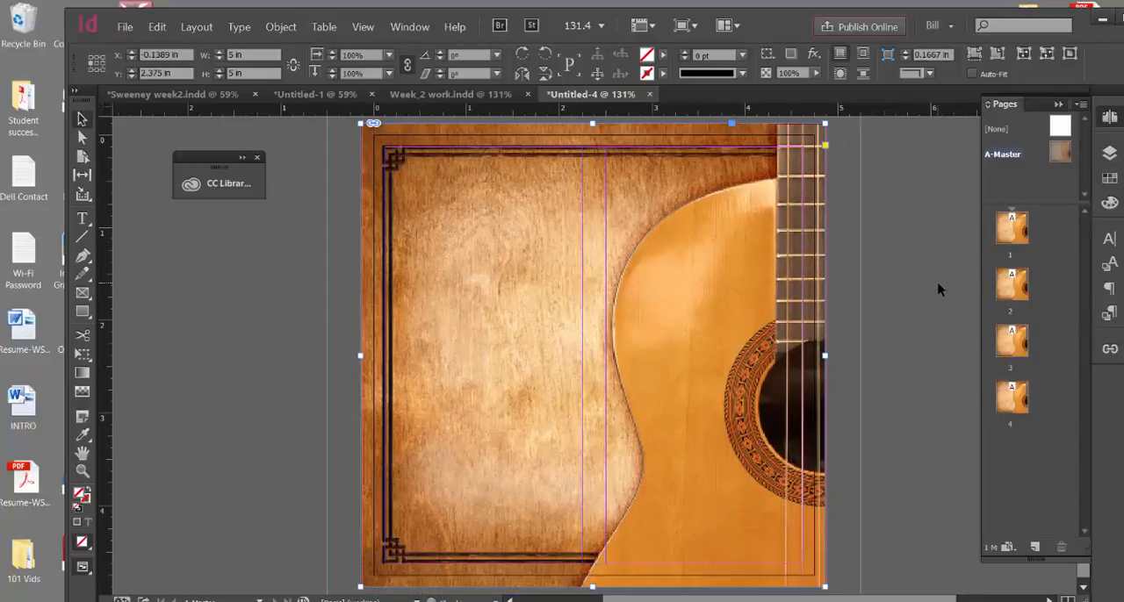
click(319, 246)
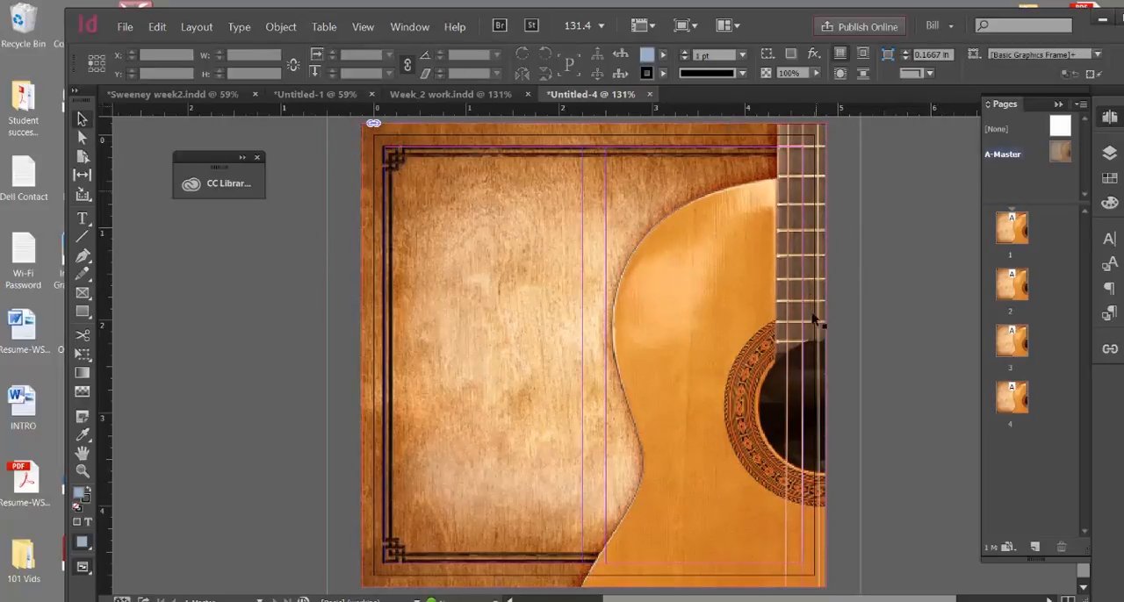
Browse through the document pages to check the master background on each
click(1014, 233)
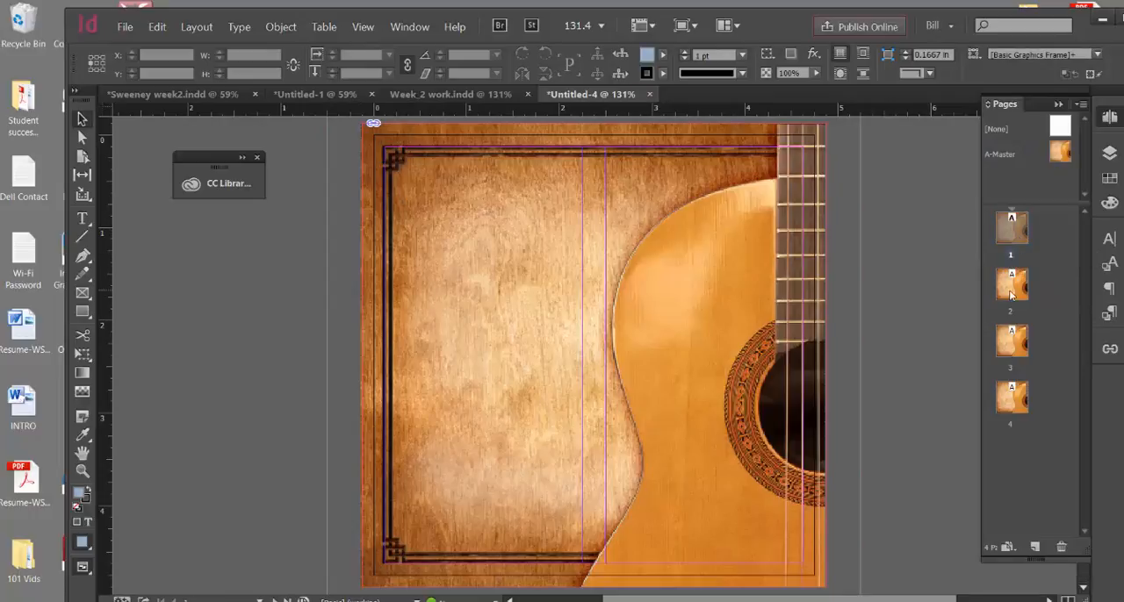
double_click(1012, 285)
click(1010, 341)
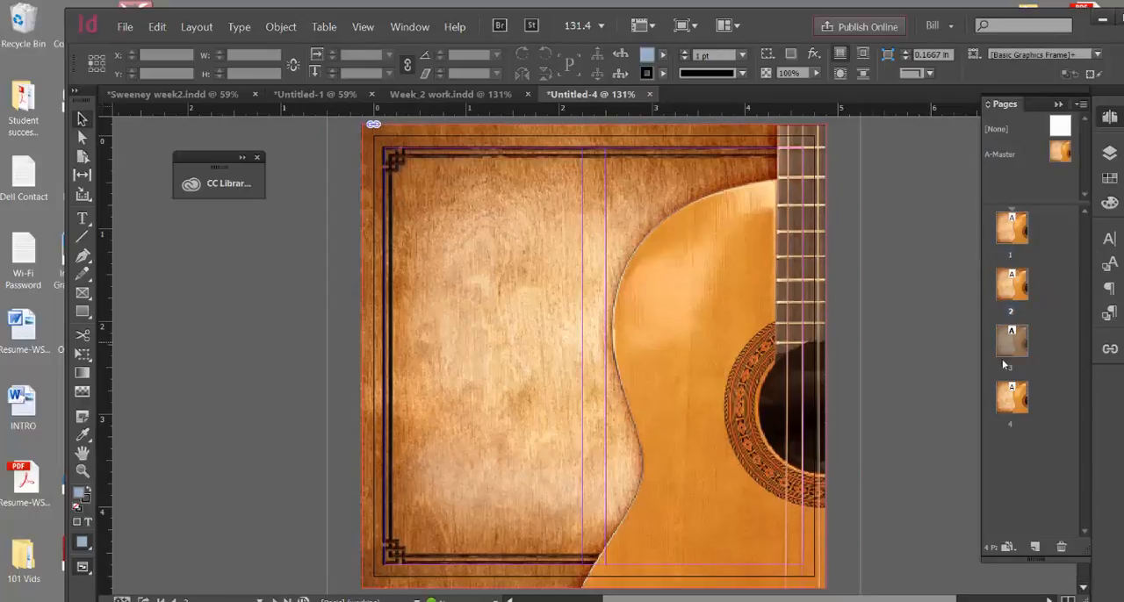
double_click(1010, 397)
double_click(1012, 290)
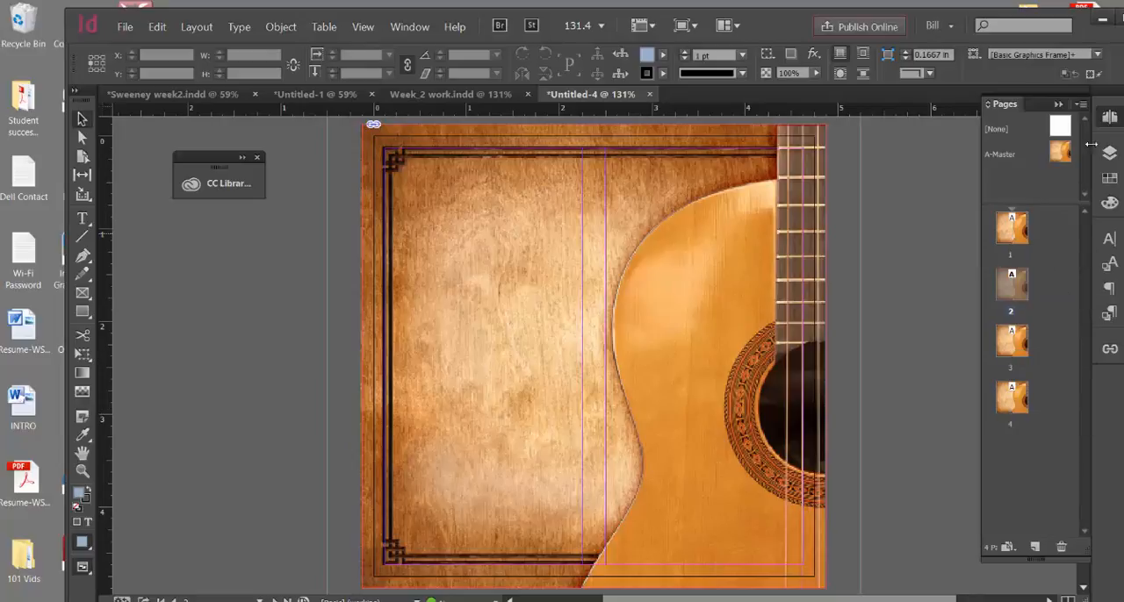
Create a new B-Master with default settings
click(1081, 104)
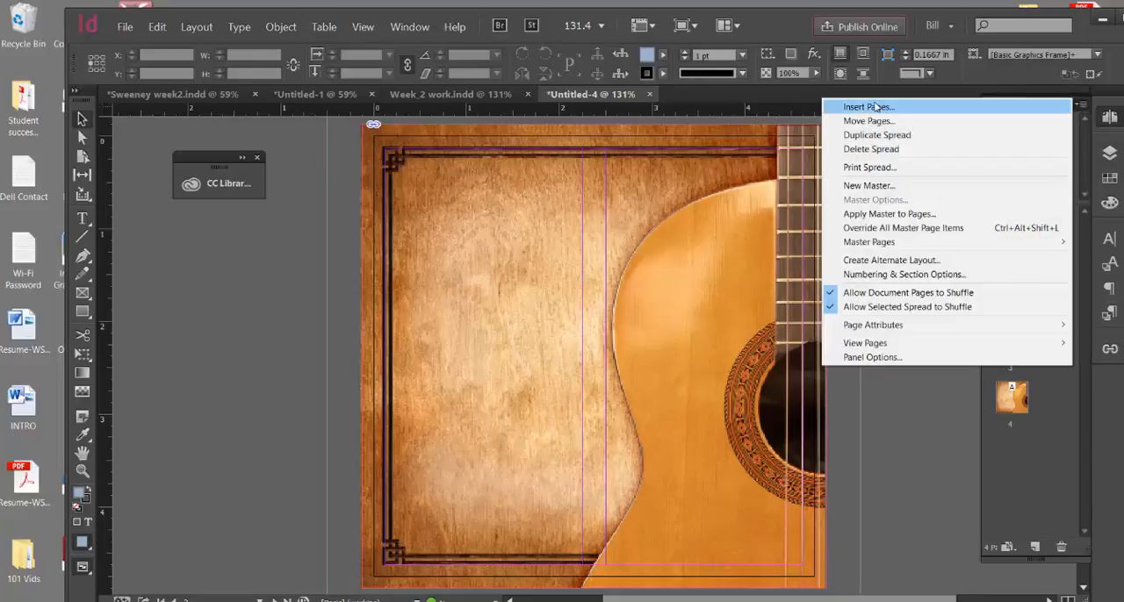
click(852, 187)
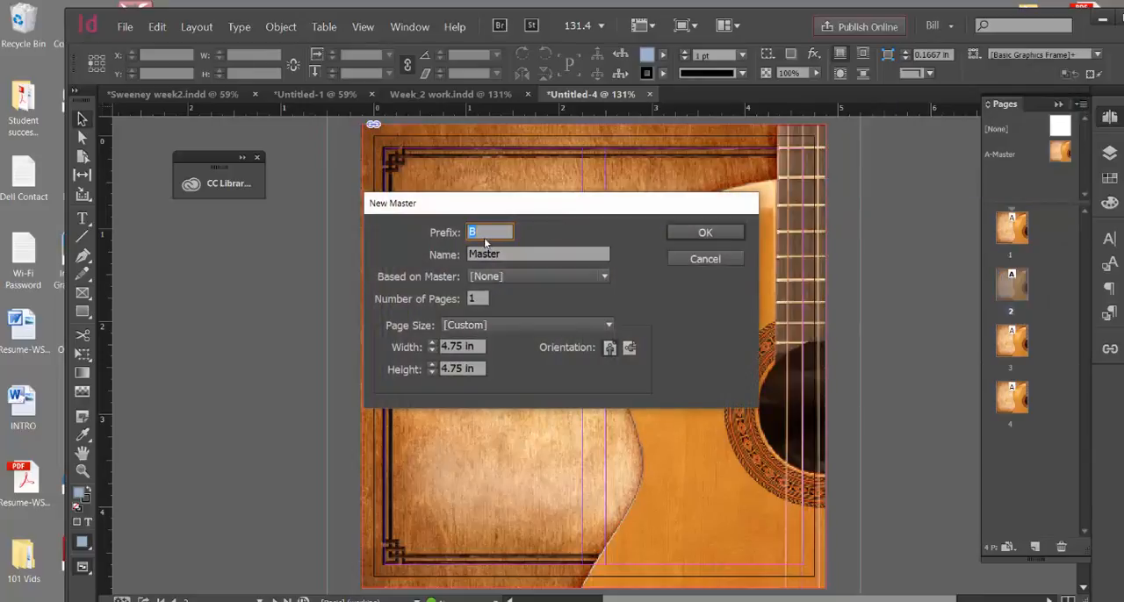
click(704, 234)
click(703, 235)
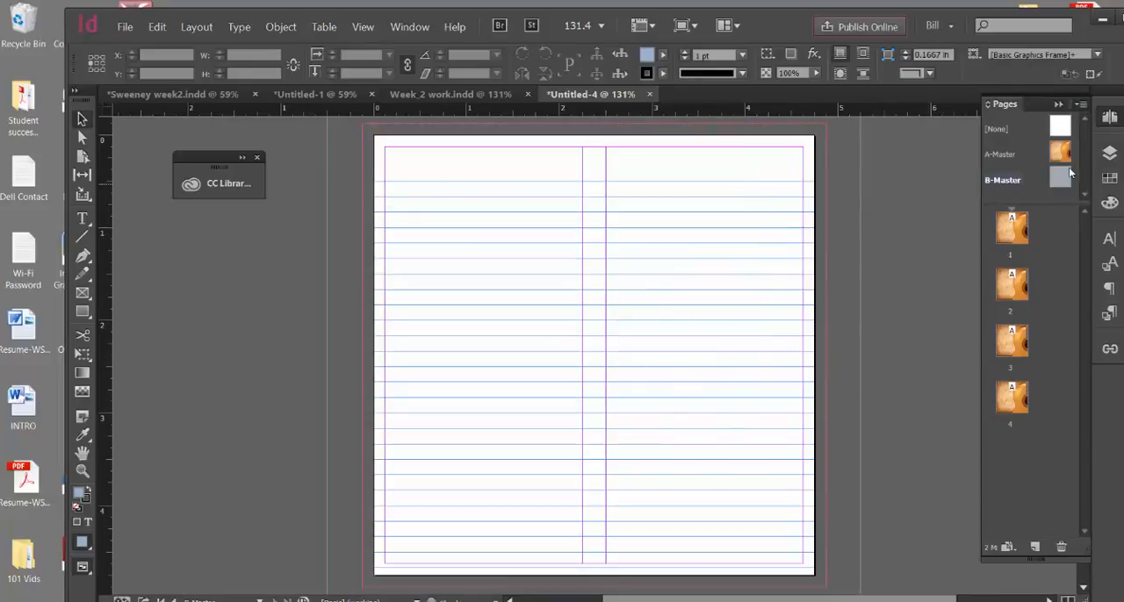
Open the B-Master for editing and load the image country_bkcvr_interior for placing
double_click(1061, 178)
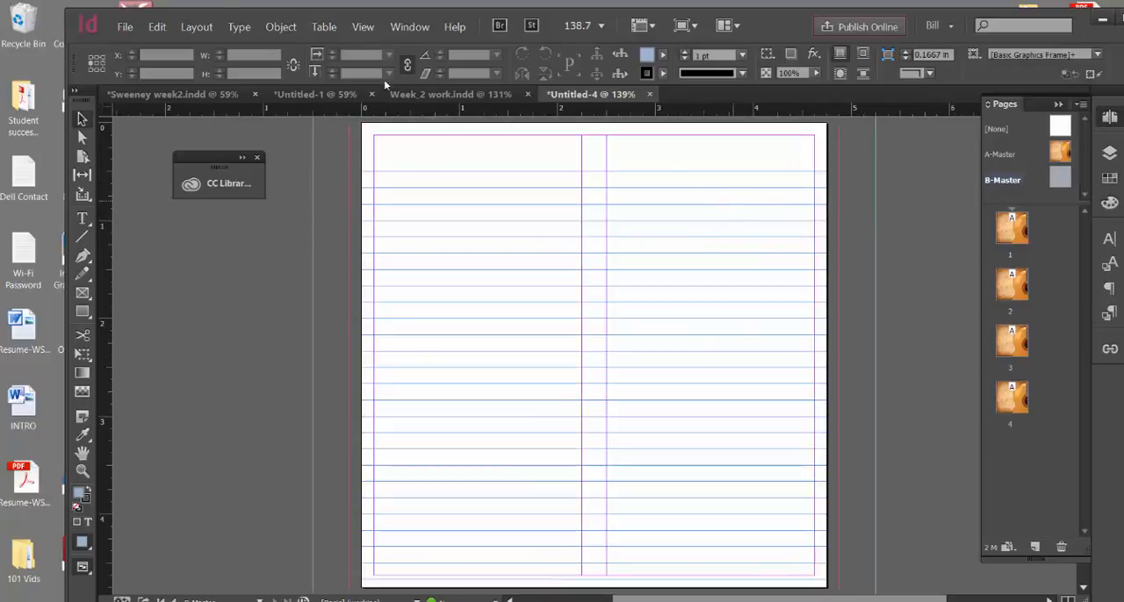
click(123, 24)
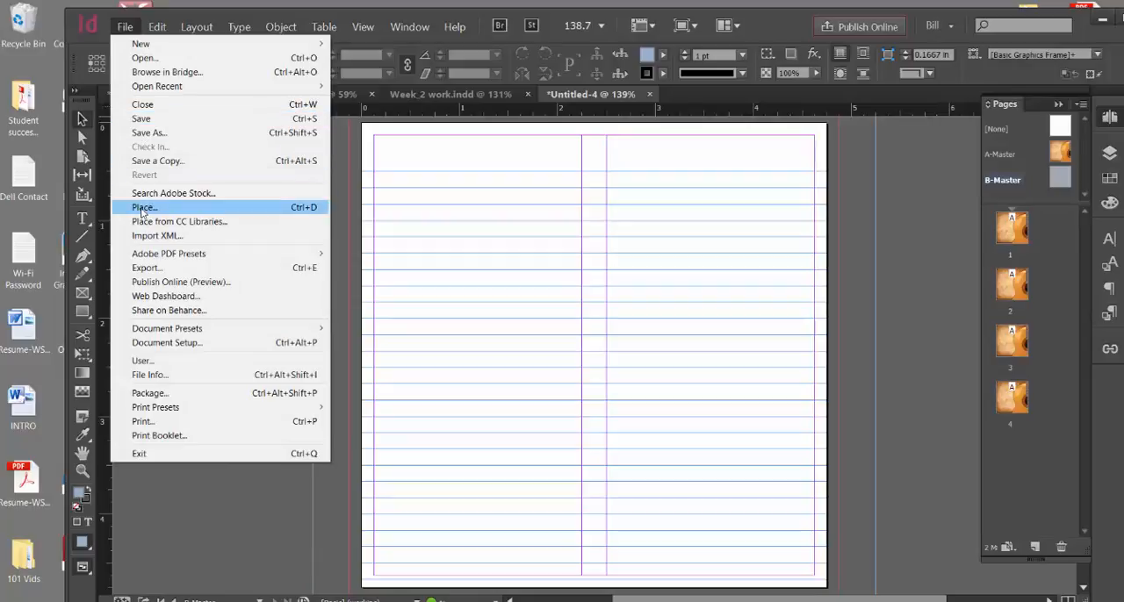
click(151, 211)
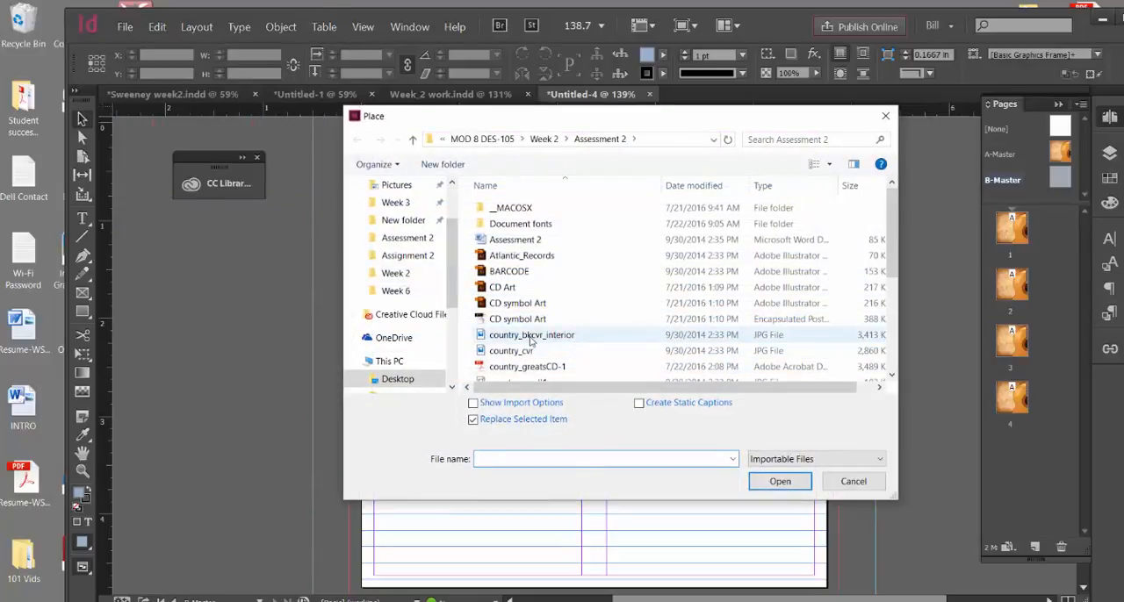
click(530, 339)
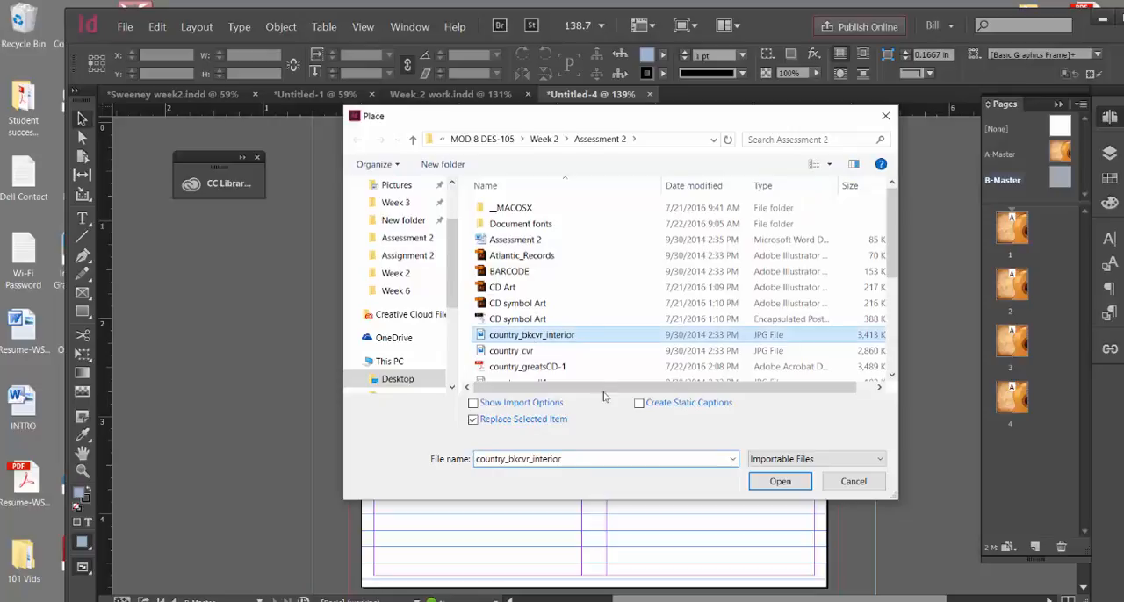
click(780, 482)
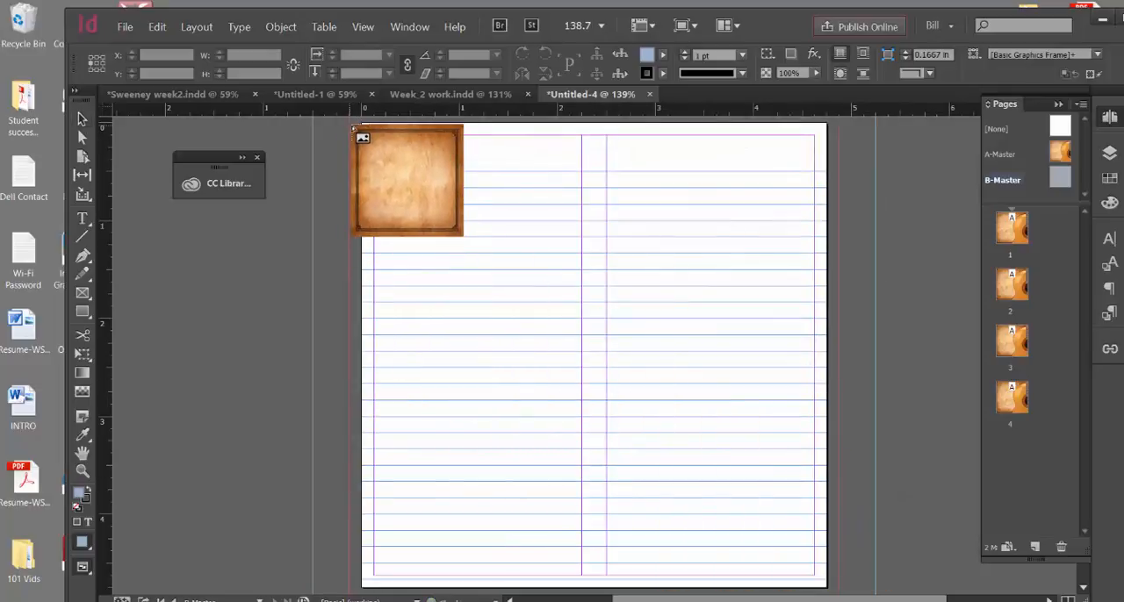
Place the interior background image at the B-Master's top-left bleed corner
drag(355, 128, 357, 130)
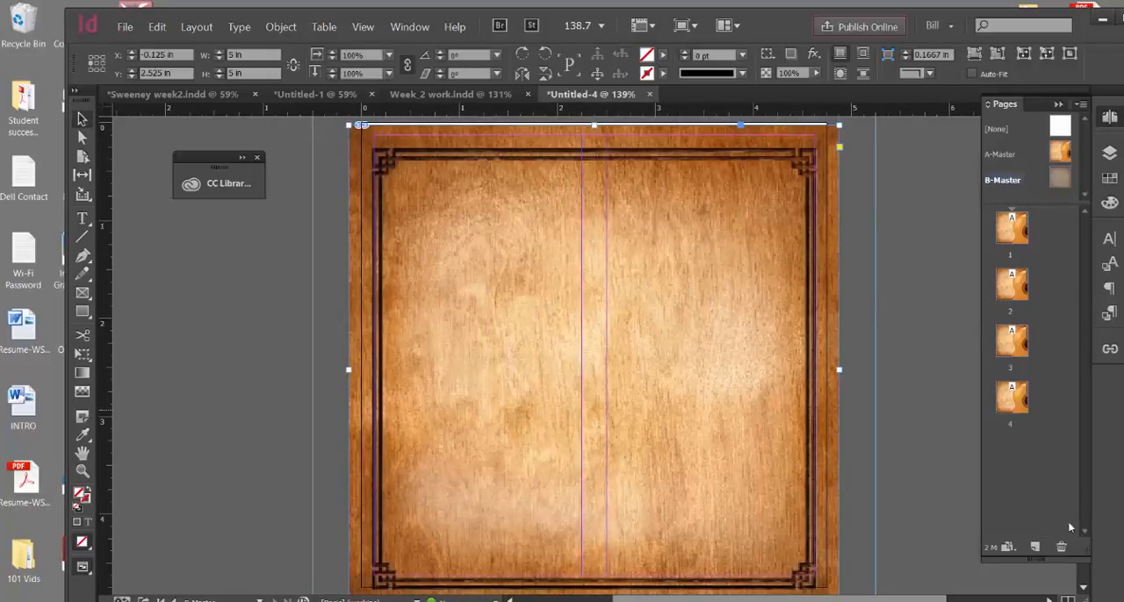
click(1085, 585)
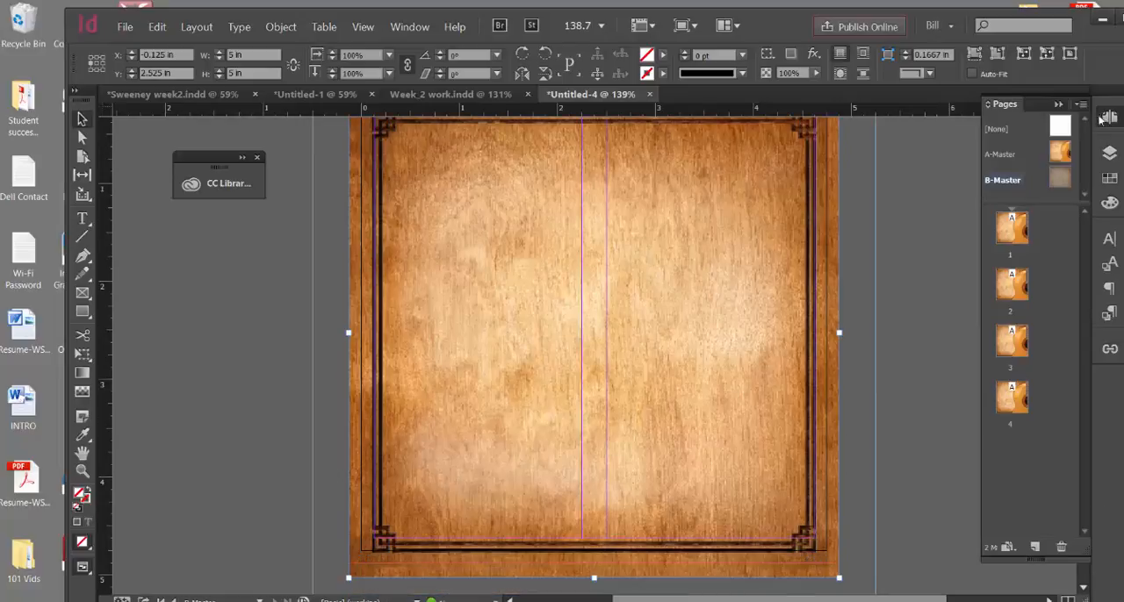
click(1059, 105)
scroll(602, 201, up, 2)
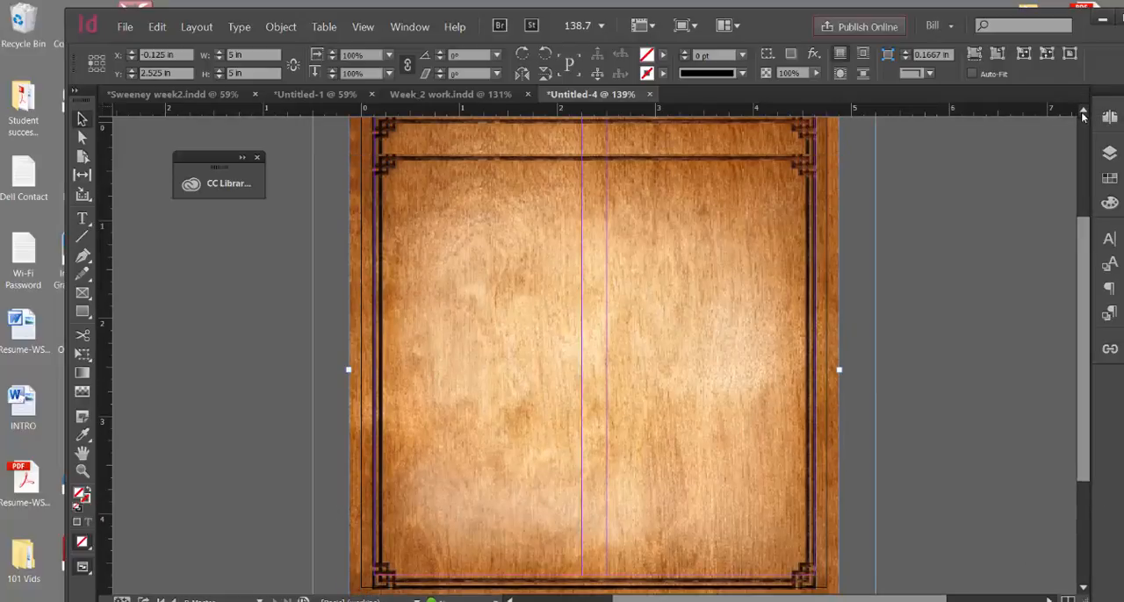
Nudge the interior background image slightly upward so it aligns with the B-Master's top bleed edge
drag(465, 230, 465, 216)
click(938, 277)
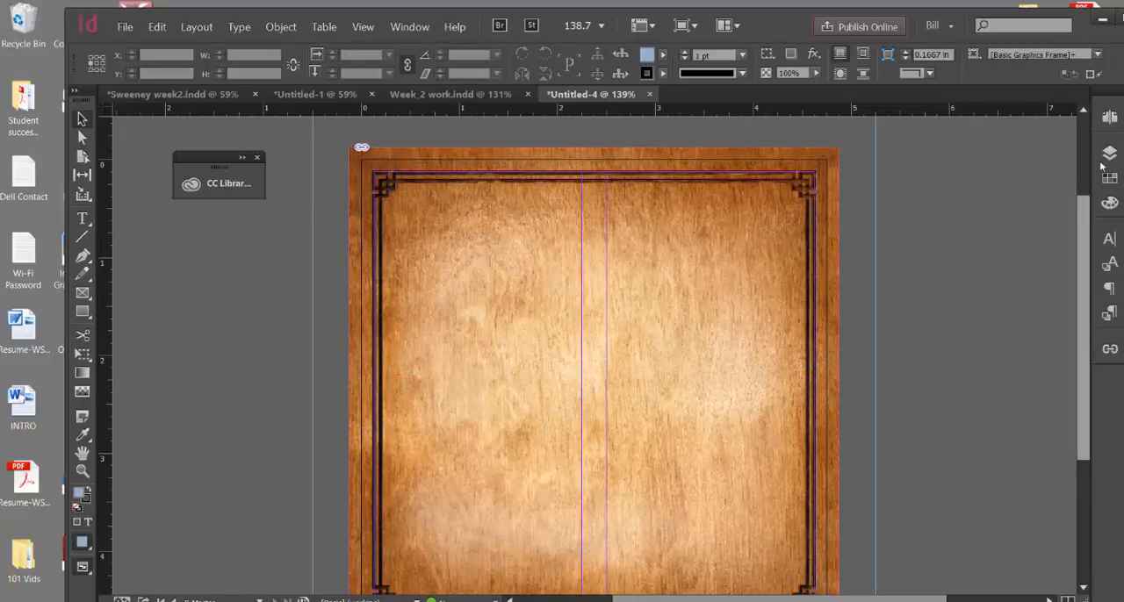
Open the Pages panel and go through pages 1 to 4 to check which master each page uses
click(1109, 118)
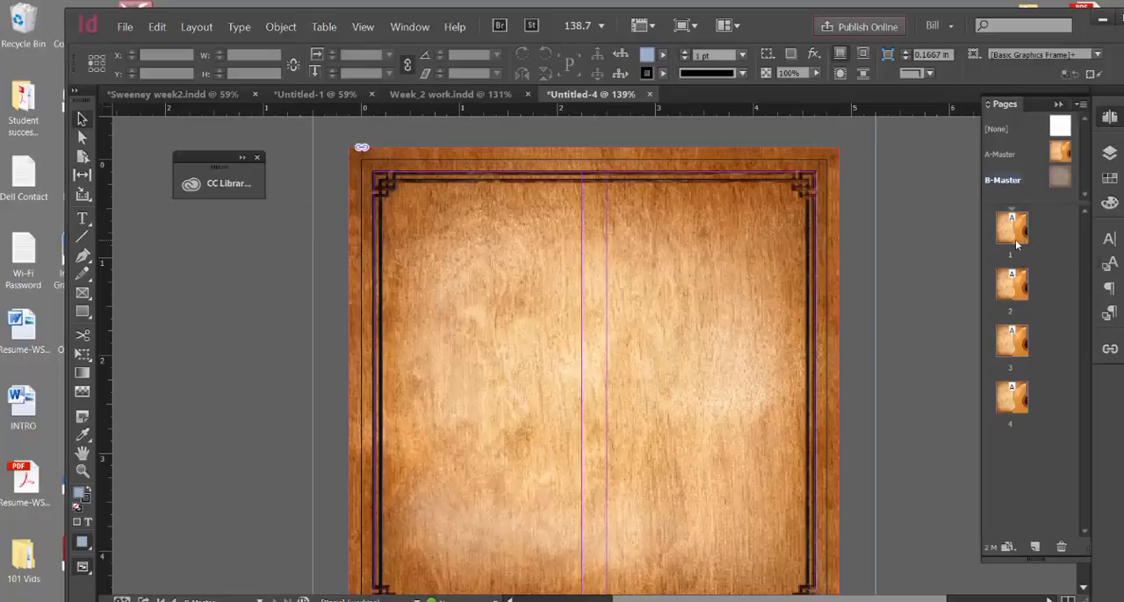
double_click(1012, 229)
double_click(1011, 286)
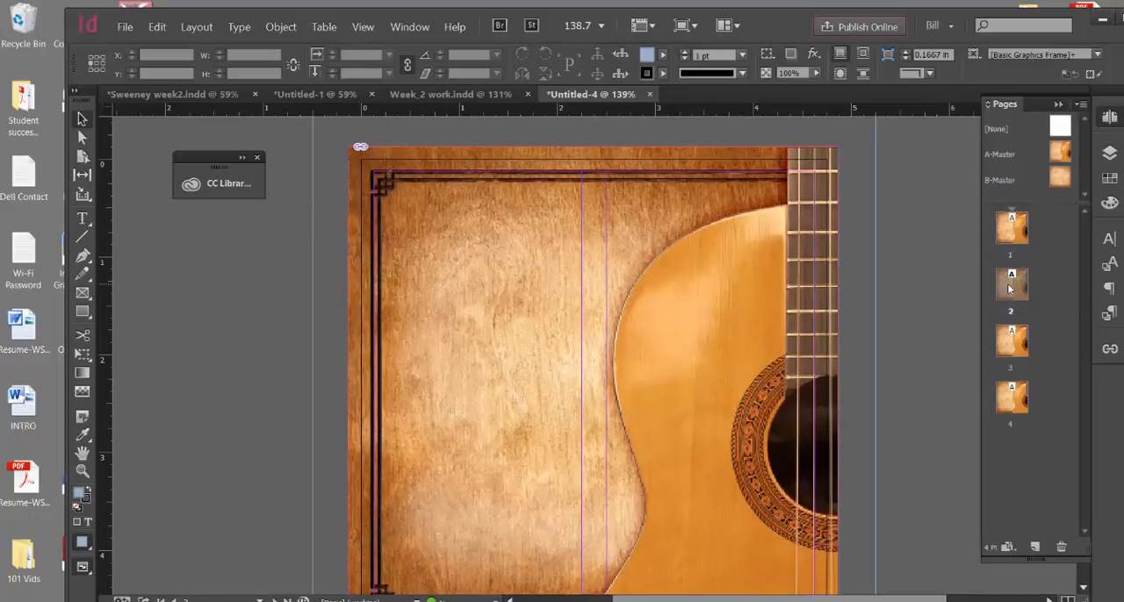
double_click(1011, 341)
double_click(1010, 396)
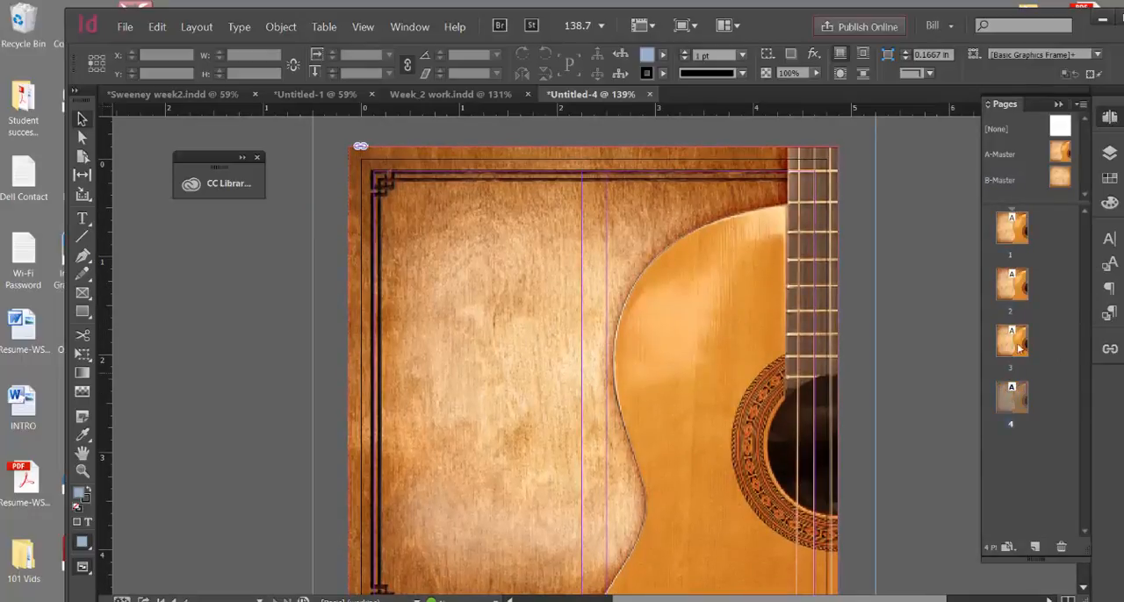
click(1023, 282)
double_click(1011, 342)
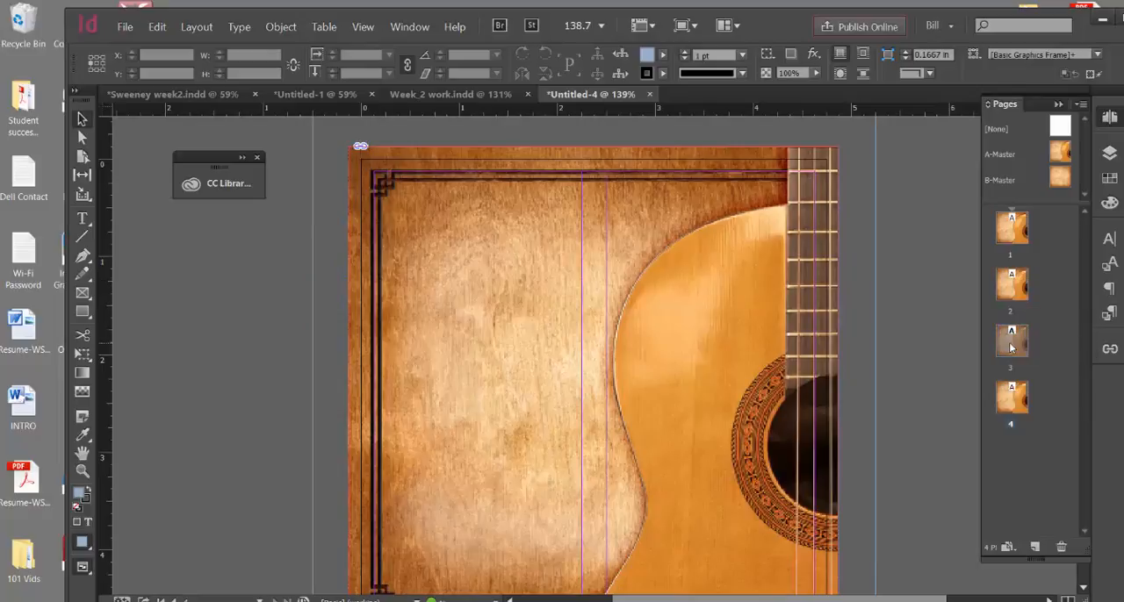
click(1008, 396)
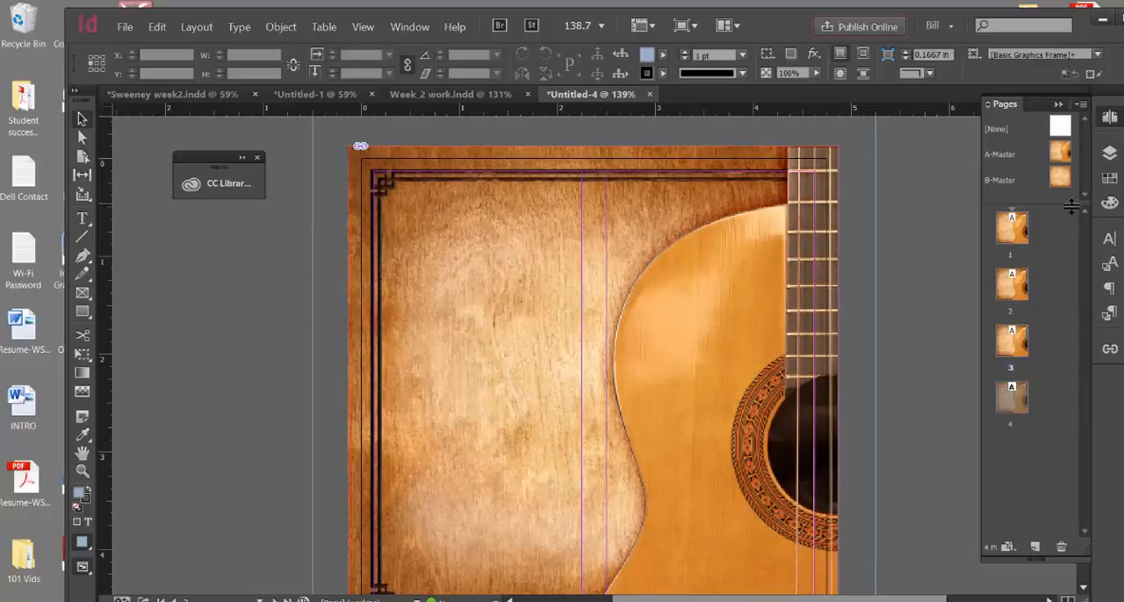
click(1045, 197)
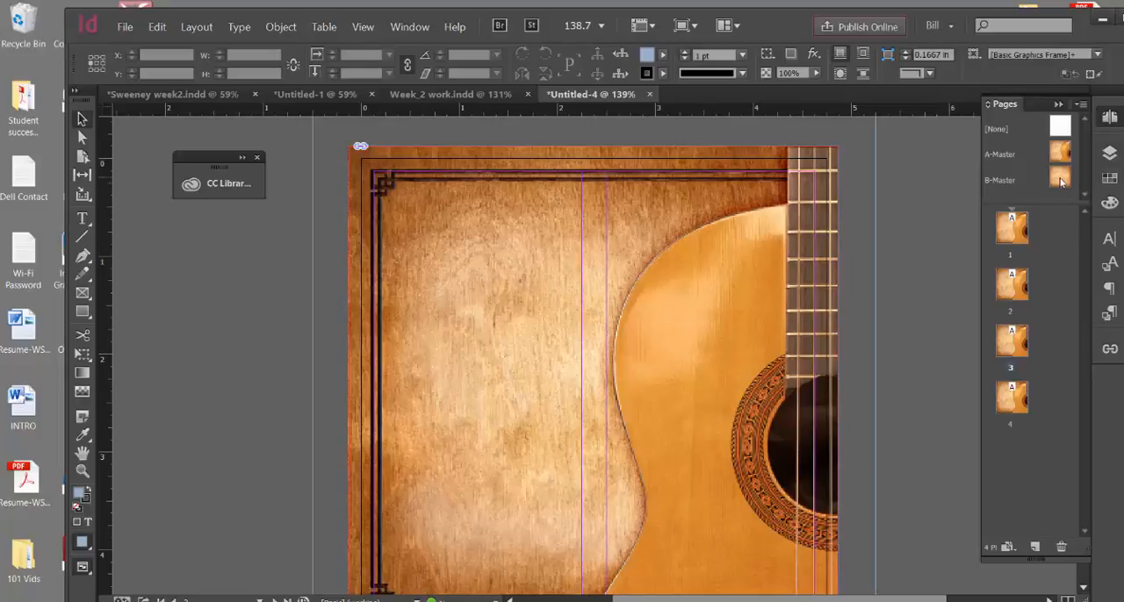
Apply the B-Master to pages 2, 3 and 4, and reapply the A-Master to page 1
drag(1060, 180, 1011, 283)
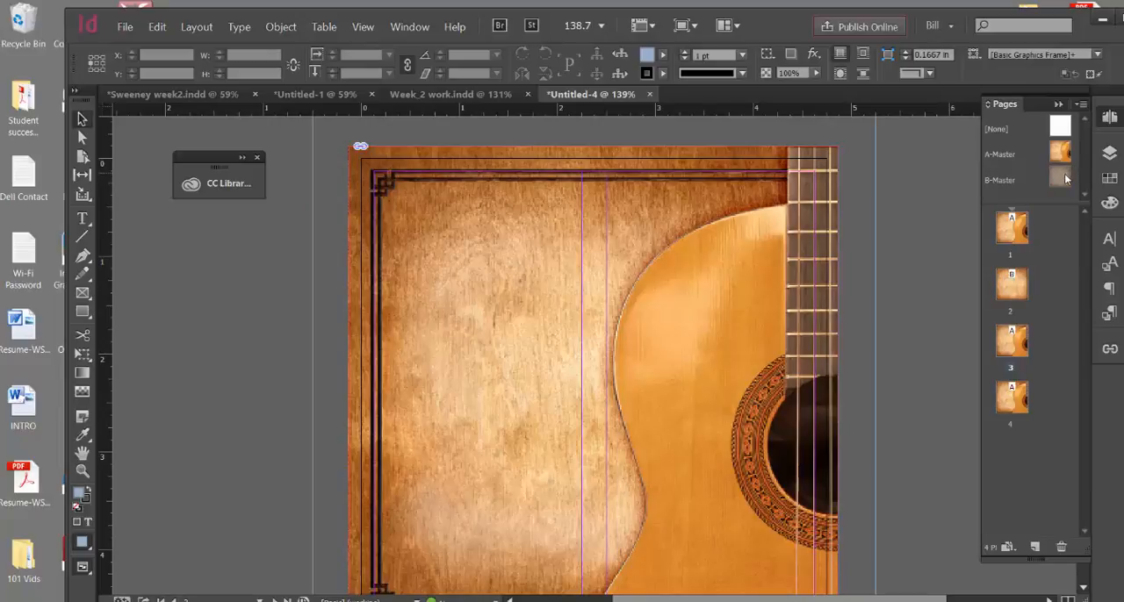
drag(1066, 179, 1014, 343)
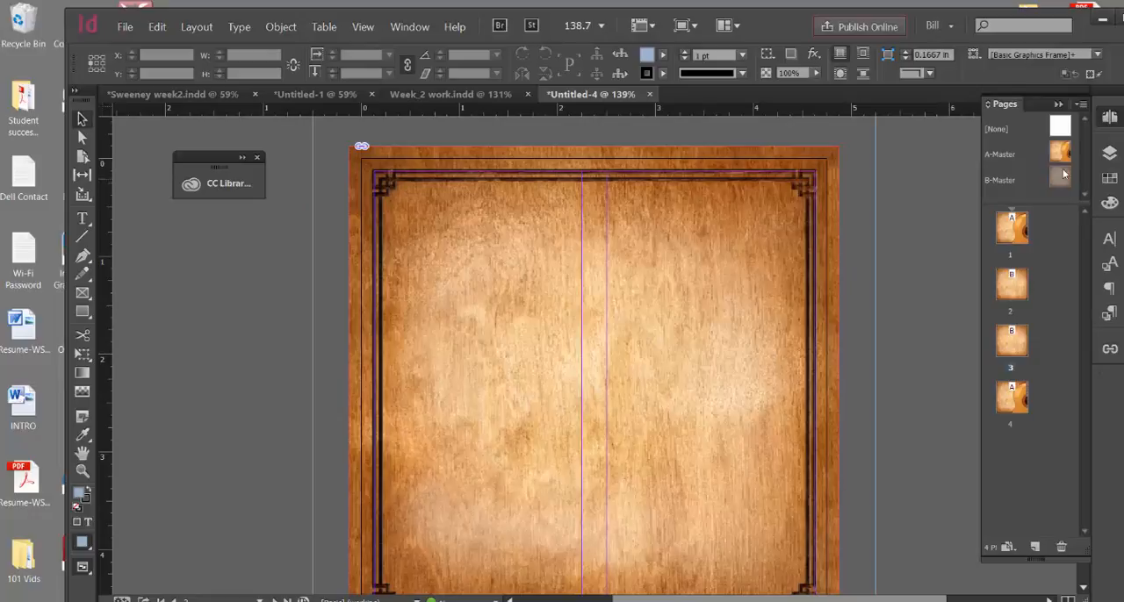
drag(1064, 174, 1019, 397)
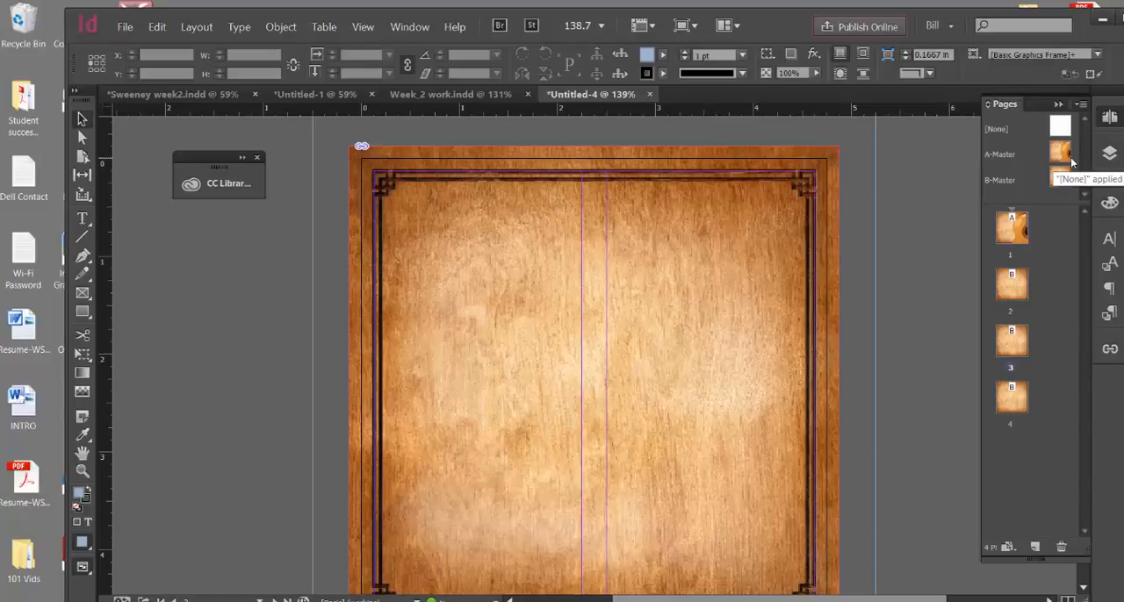
drag(1071, 163, 1012, 230)
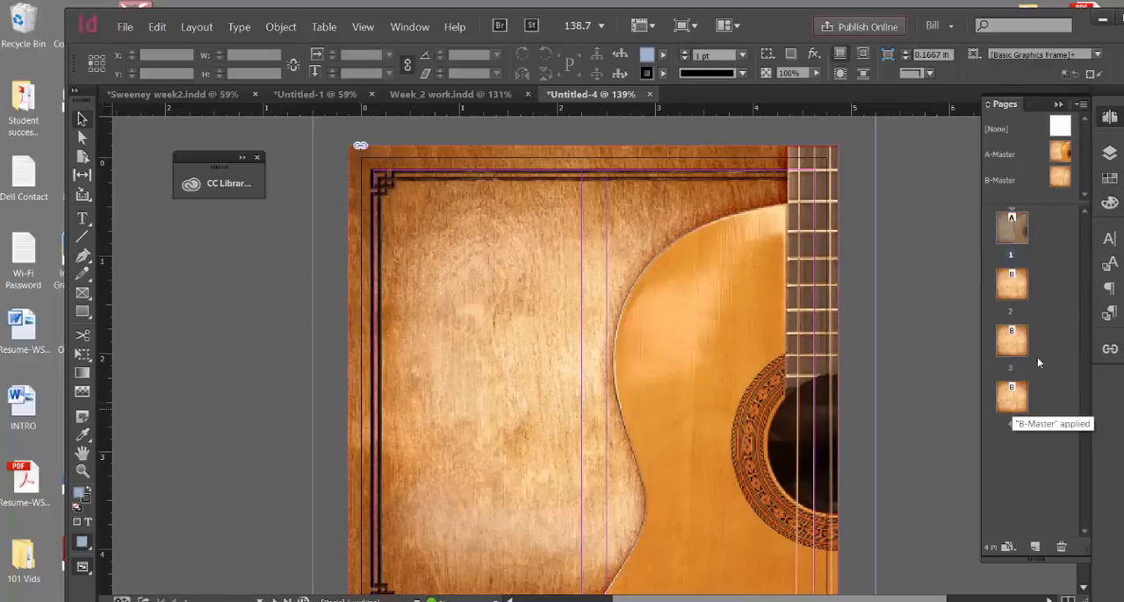
View pages 2, 3 and 4 to review the B-Master background on each
double_click(1008, 286)
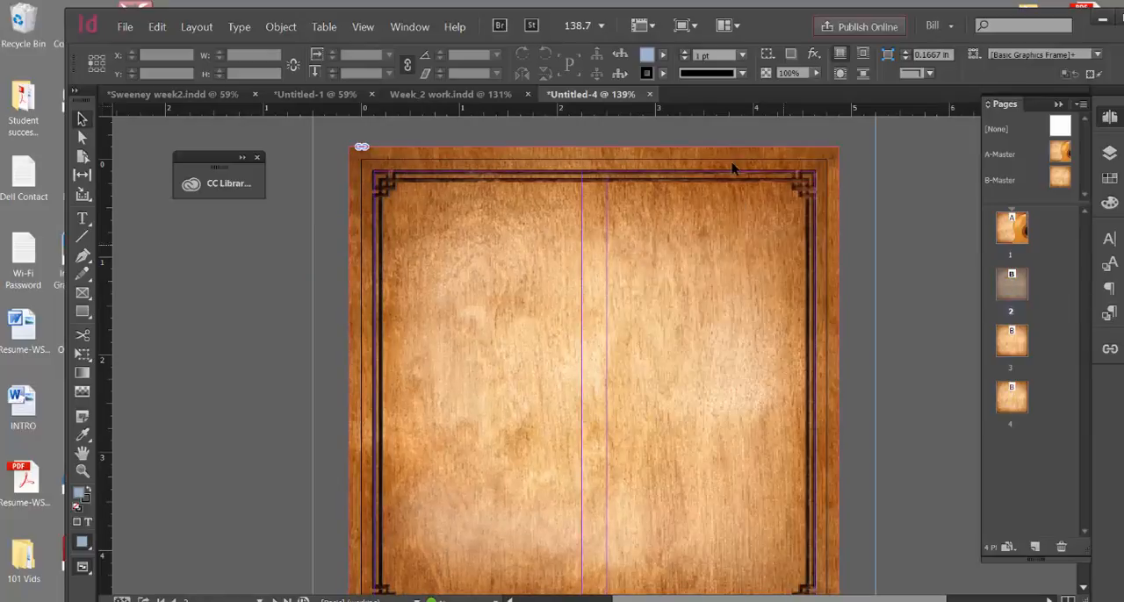
double_click(1015, 343)
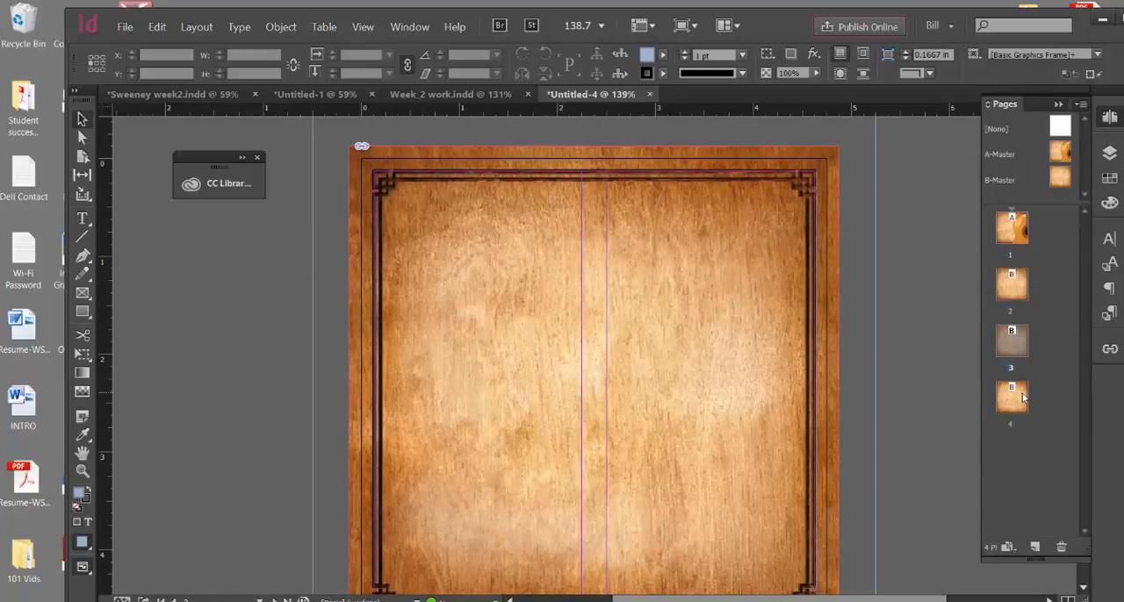
double_click(1023, 398)
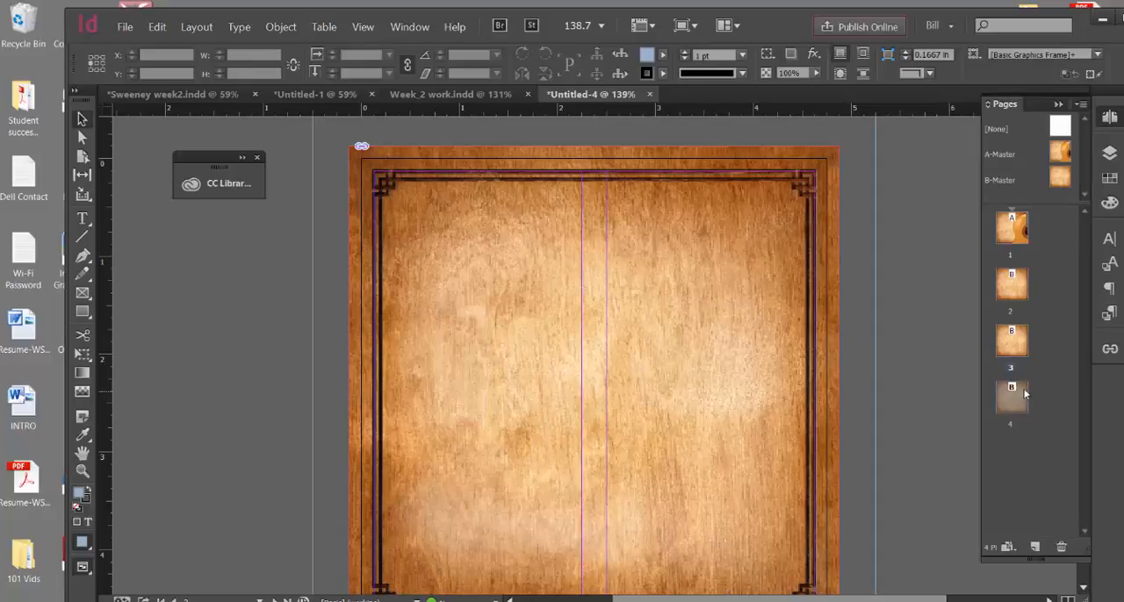